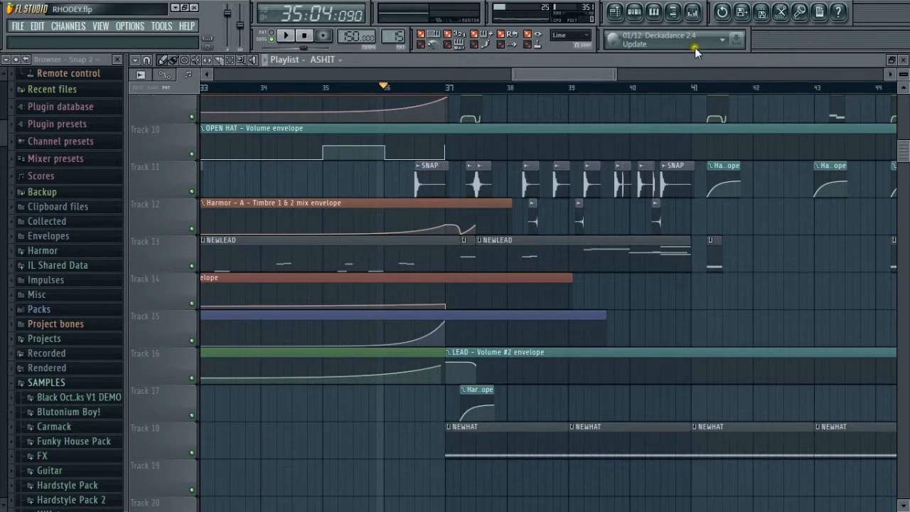
- Play the song from its beginning and look over the playlist arrangement up to the ASHIT clip after bar 17
left_click_drag(589, 80, 465, 70)
scroll(601, 260, "up", 9)
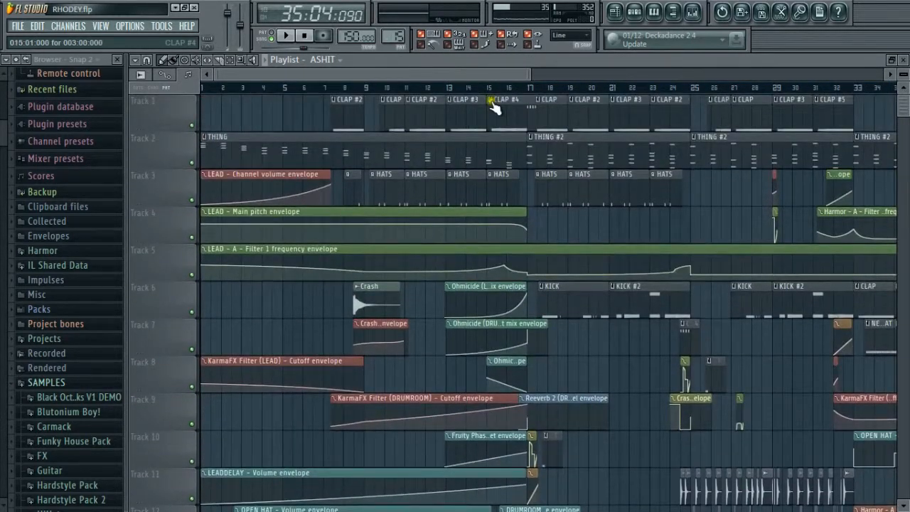
left_click_drag(532, 73, 355, 55)
left_click(311, 37)
key("space")
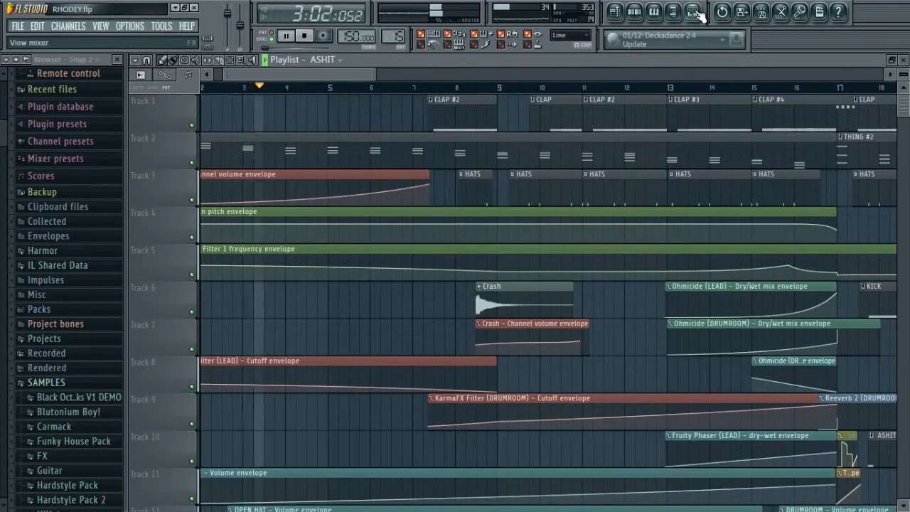
left_click_drag(374, 74, 645, 74)
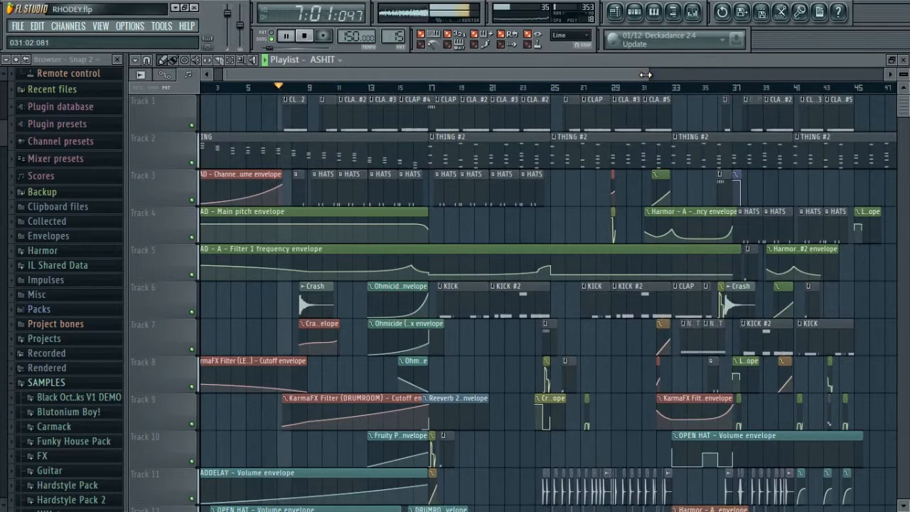
left_click_drag(645, 74, 414, 76)
scroll(40, 78, "down", 5)
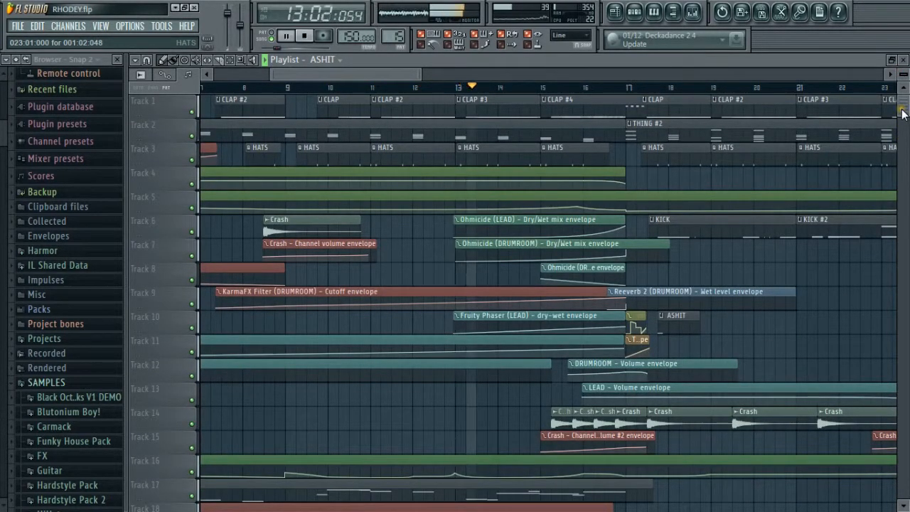
left_click_drag(416, 75, 398, 69)
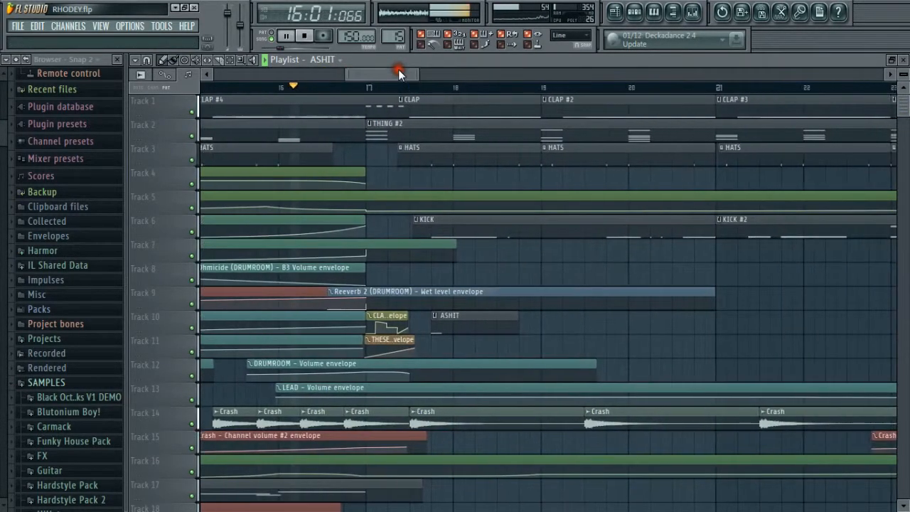
- Inspect the ASHIT pattern's note and its mixer track's Fruity Reeverb 2 settings during playback, and stop the song
double_click(466, 322)
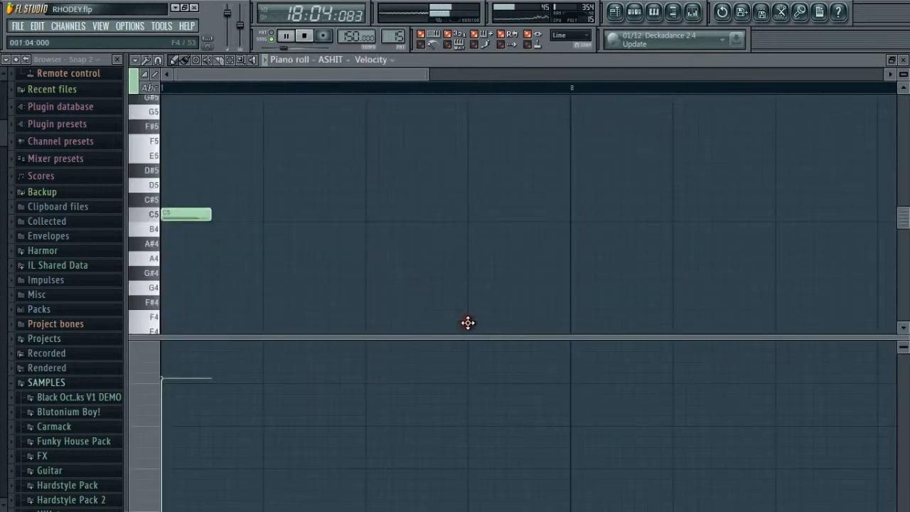
left_click(904, 61)
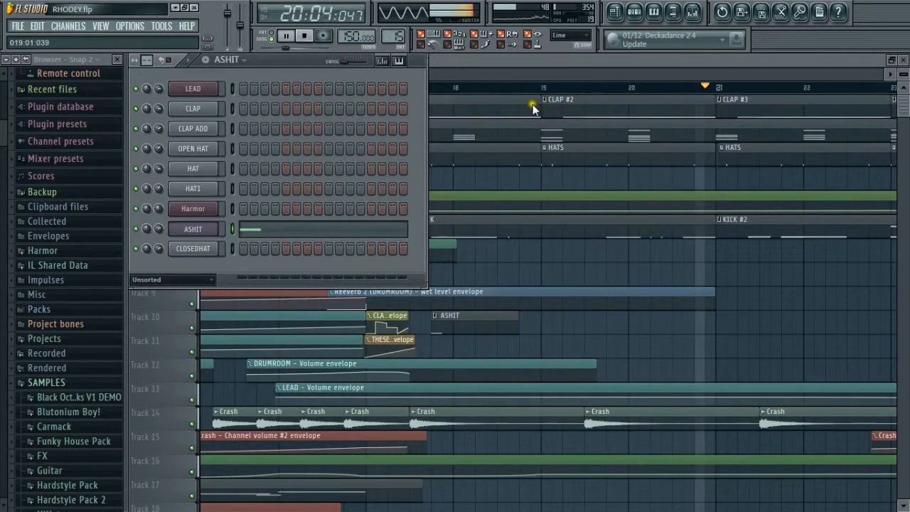
key("F9")
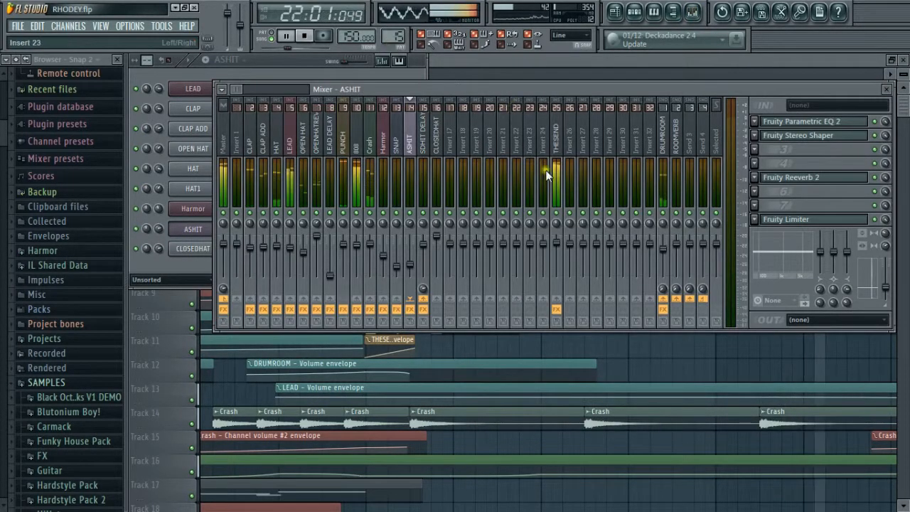
left_click(853, 177)
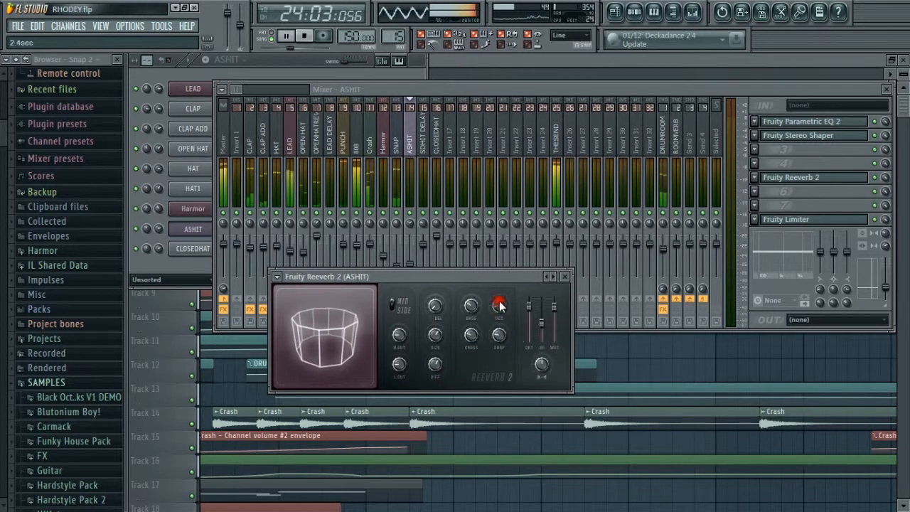
left_click(461, 65)
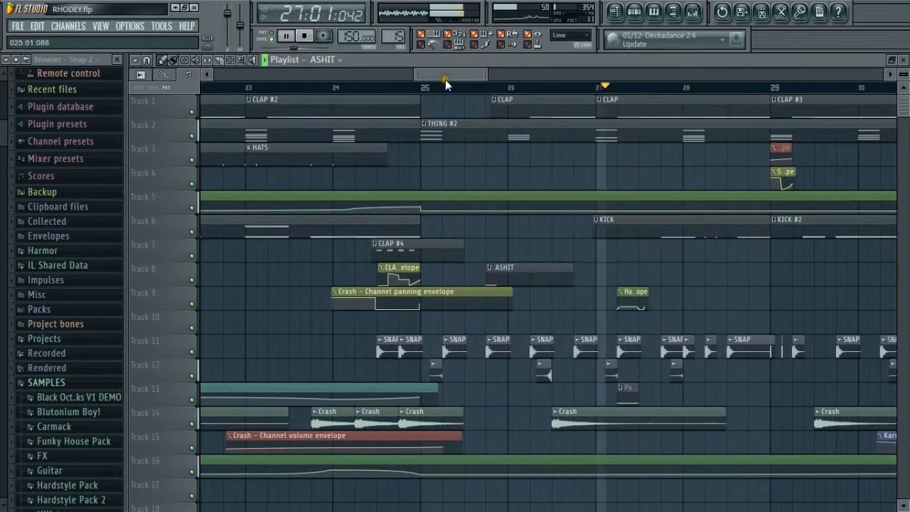
key("space")
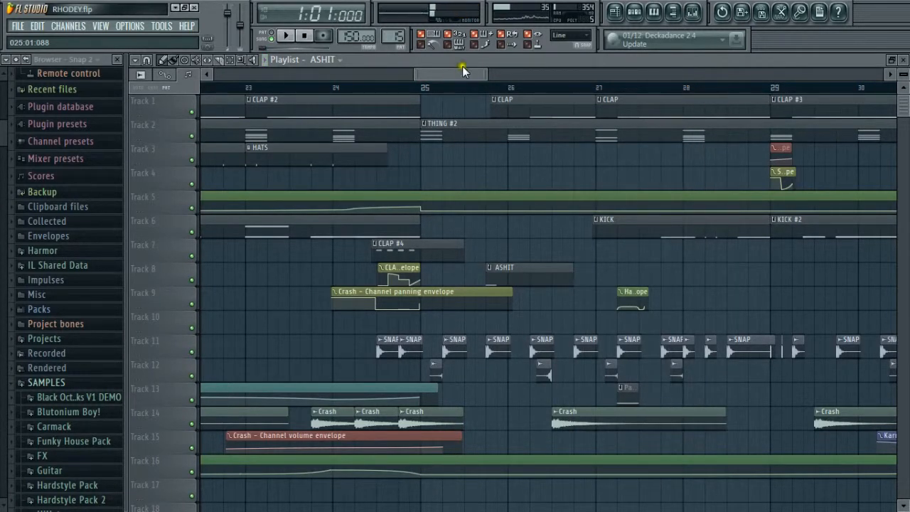
- Play the song from bar 25 to hear the ASHIT clip on Track 8, and stop playback
left_click_drag(487, 74, 463, 73)
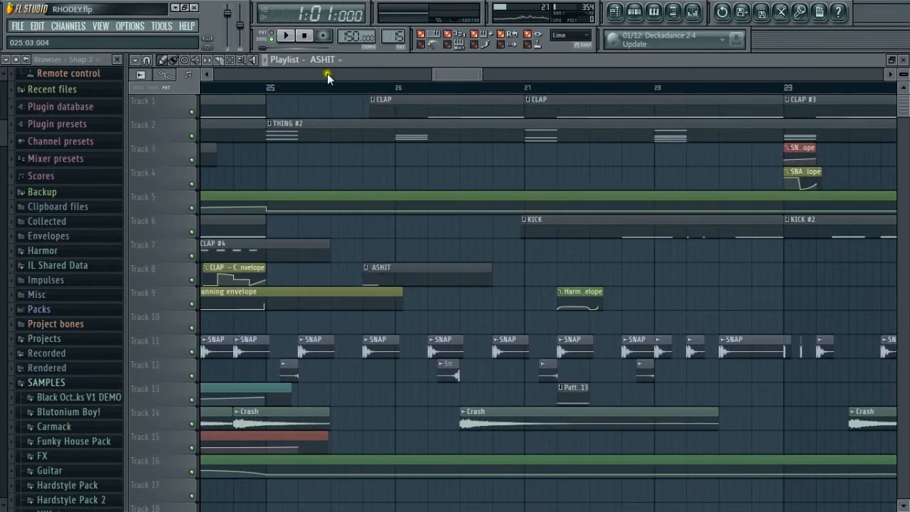
left_click(266, 90)
key("space")
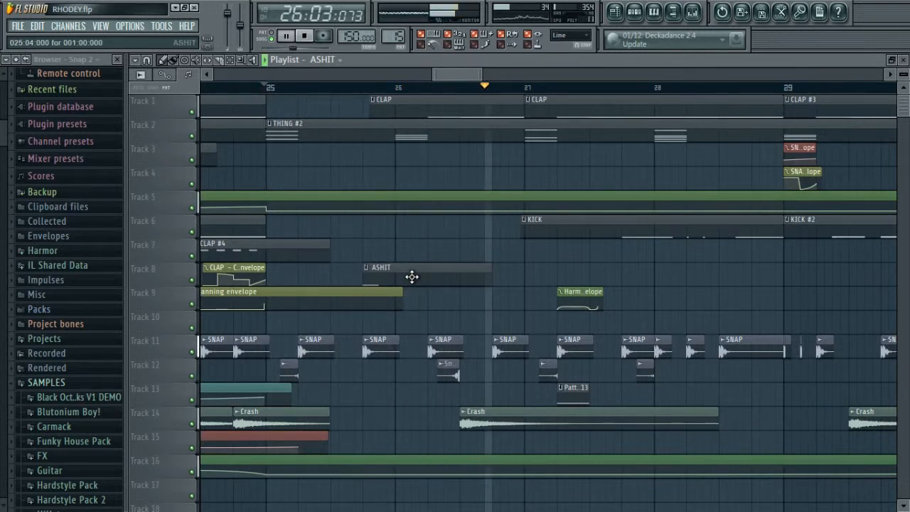
key("space")
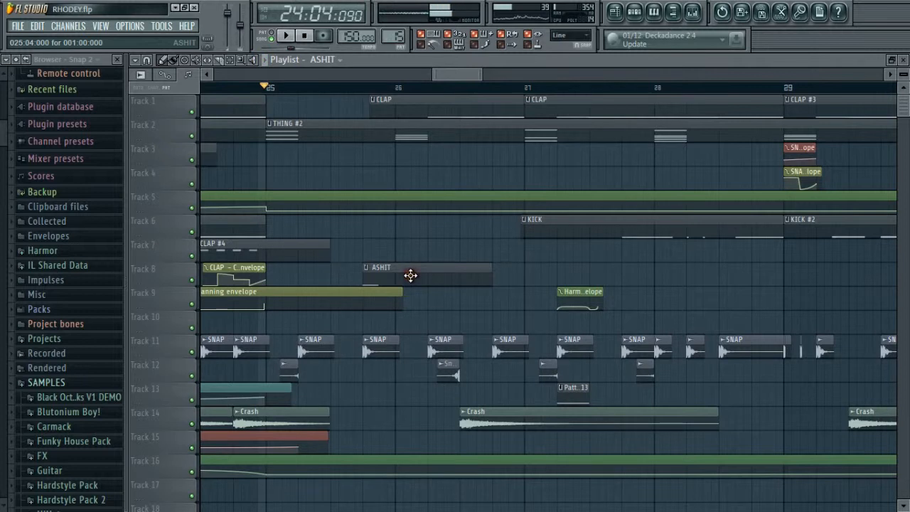
- Open the ASHIT pattern in the piano roll and play it alone in pattern mode
double_click(411, 276)
left_click(273, 39)
key("space")
key("space")
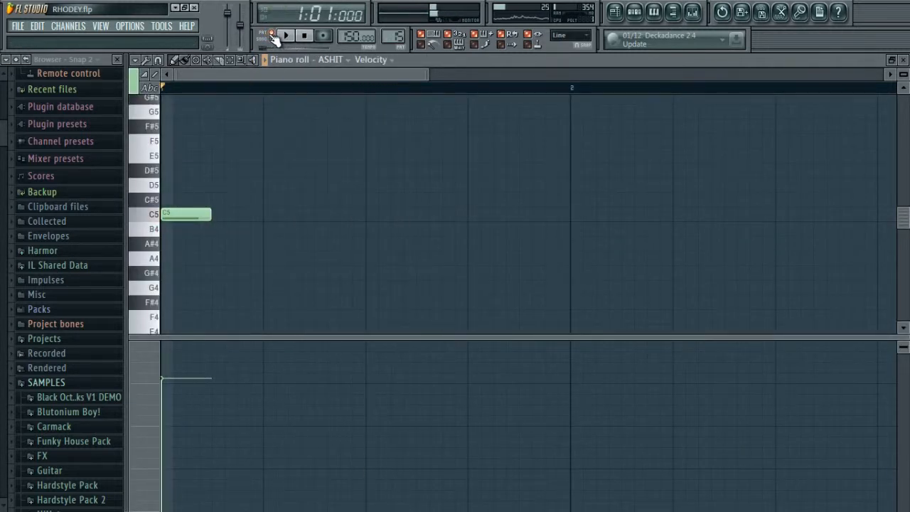
left_click(904, 60)
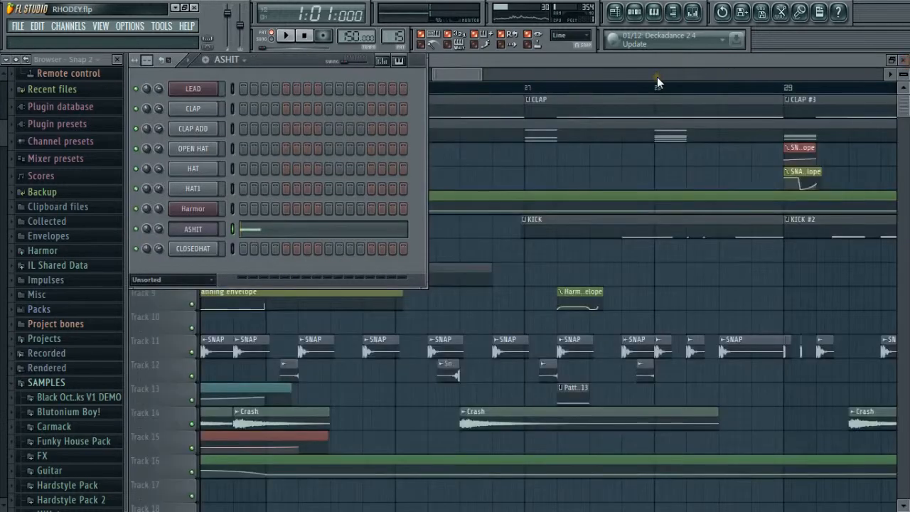
- Open the ASHIT channel's 3x Osc settings and examine the OSC 2 volume and the OSC 1 noise waveform
left_click(202, 236)
left_click(793, 103)
left_click_drag(864, 100, 697, 67)
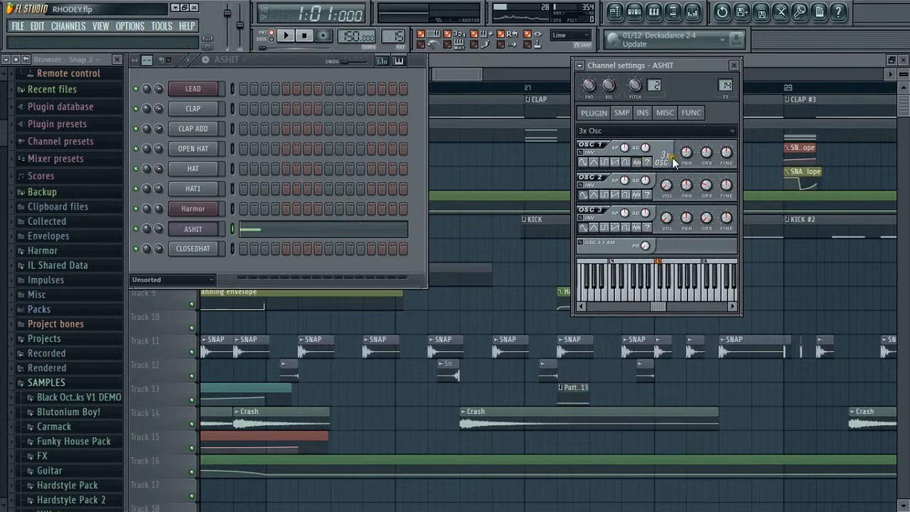
left_click_drag(666, 64, 541, 75)
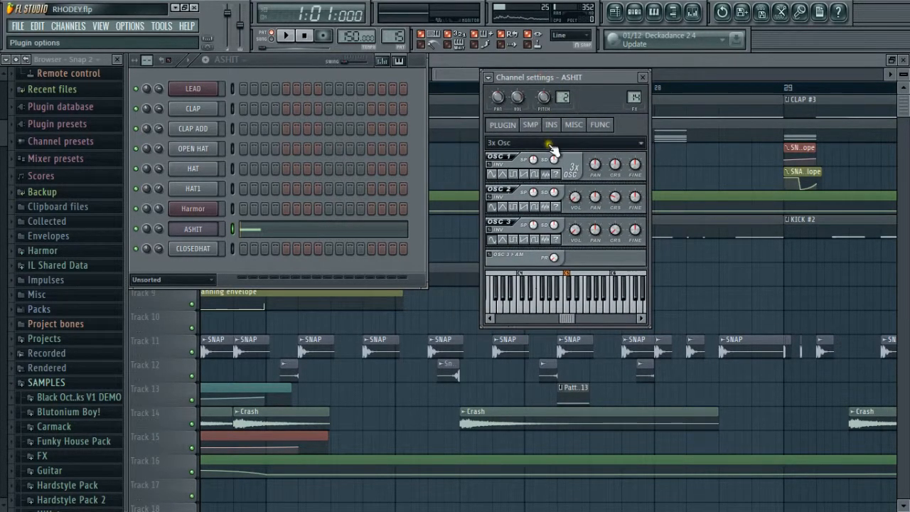
mouse_move(578, 201)
left_mouse_down()
mouse_move(575, 230)
mouse_move(575, 200)
mouse_move(573, 217)
left_mouse_up()
left_click(542, 175)
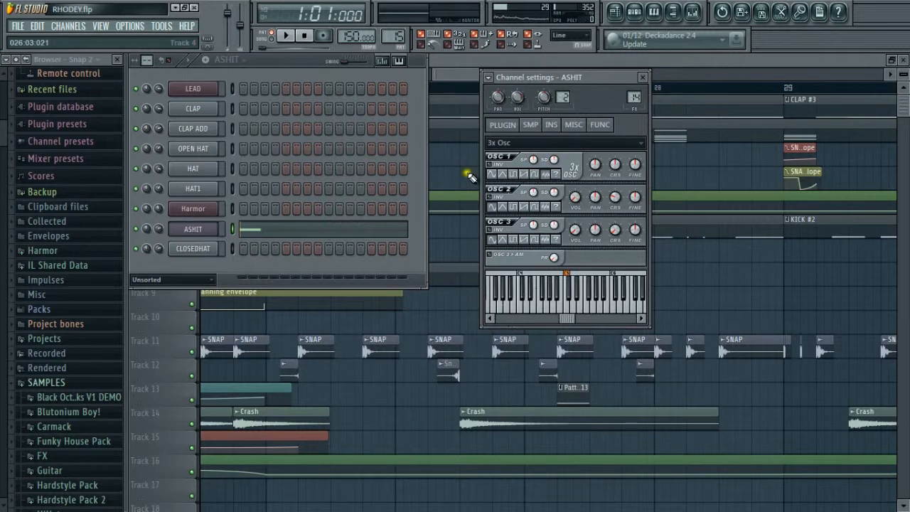
- Show the ASHIT channel's instrument envelope settings
left_click(535, 127)
left_click(551, 128)
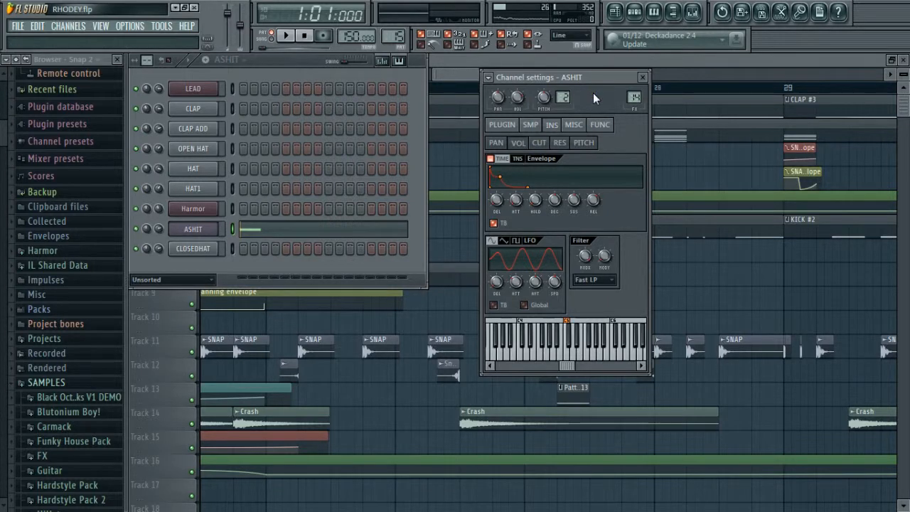
left_click_drag(597, 74, 623, 63)
- Add a new 3x Osc channel, set OSC 1 to the noise waveform, and audition it with test notes
left_click(61, 26)
mouse_move(67, 35)
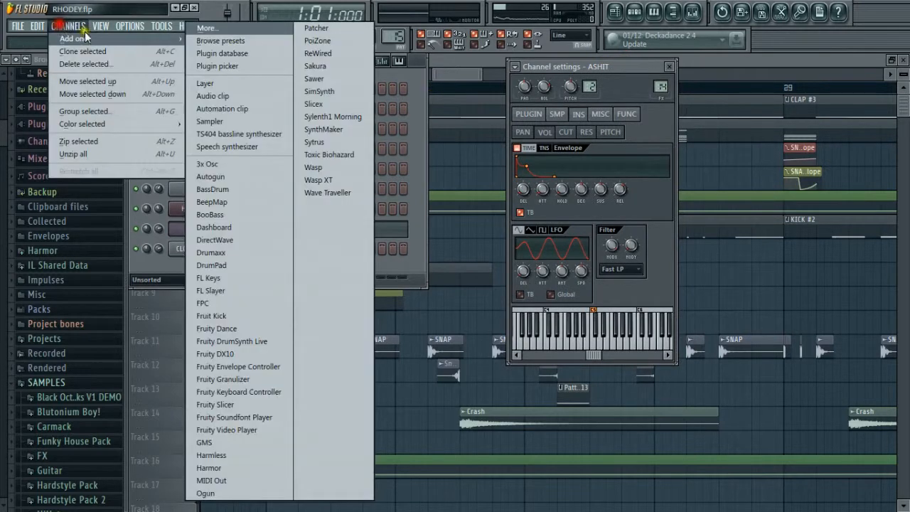
left_click(231, 157)
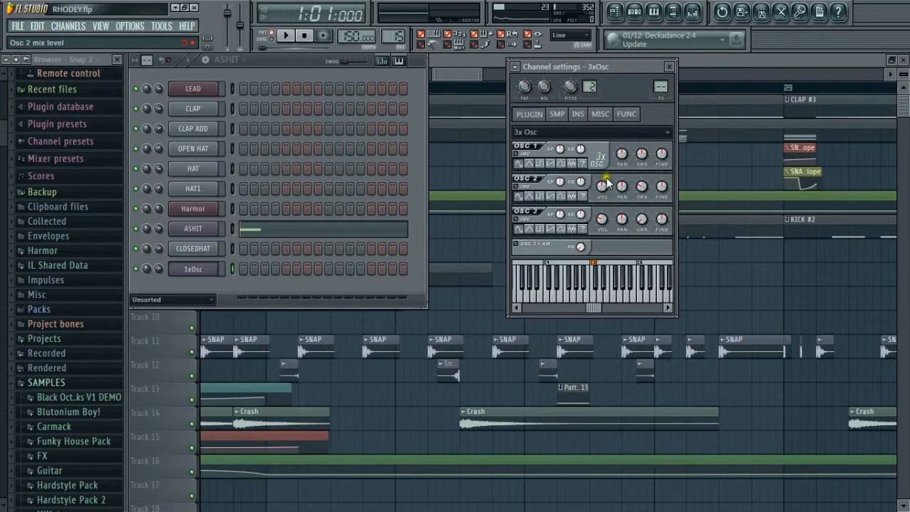
left_click(574, 165)
key("q")
key("q")
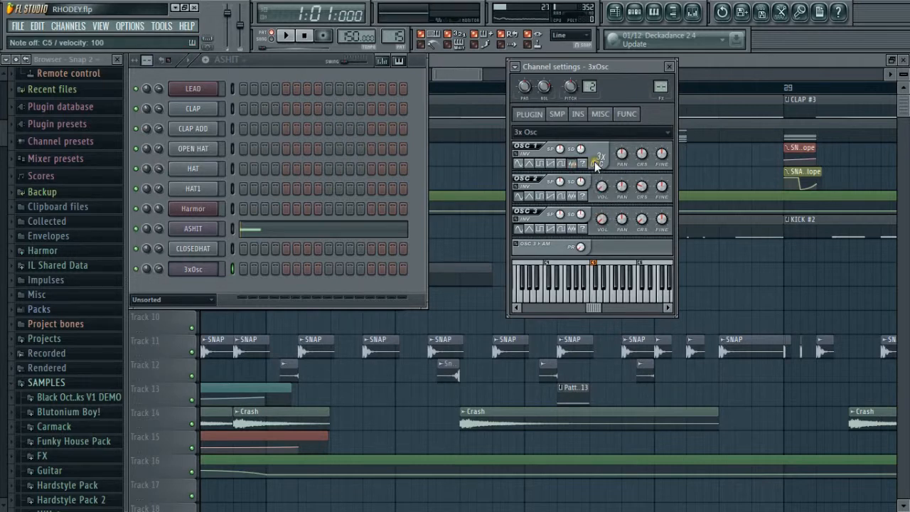
- Bypass all effects on the ASHIT mixer track and audition the channel's dry sound
left_click(193, 228)
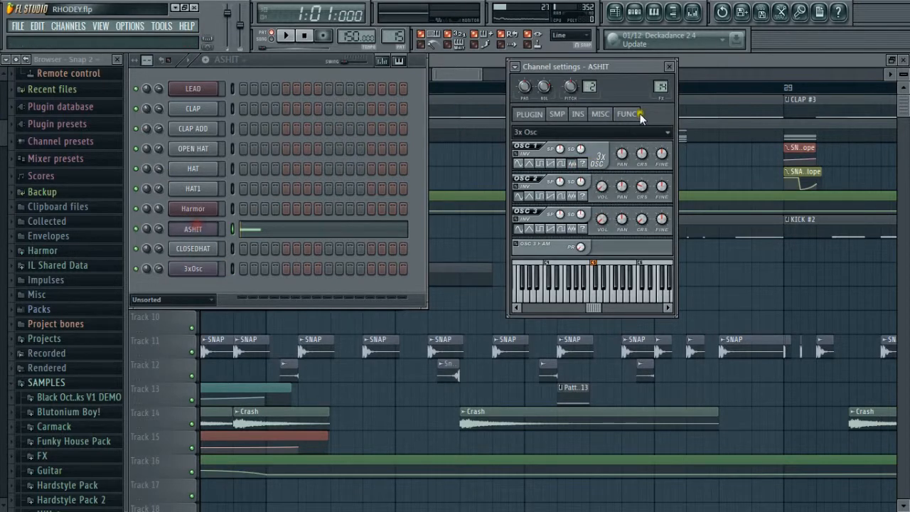
left_click(694, 12)
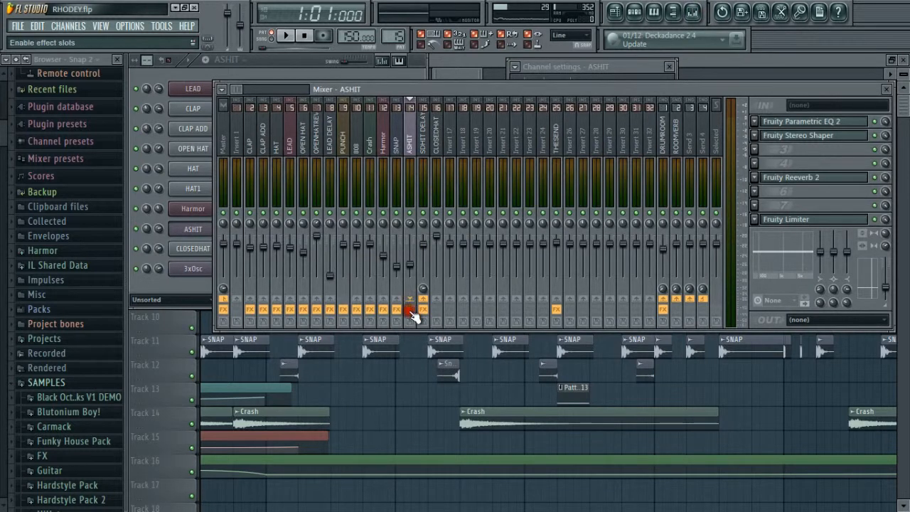
left_click(618, 76)
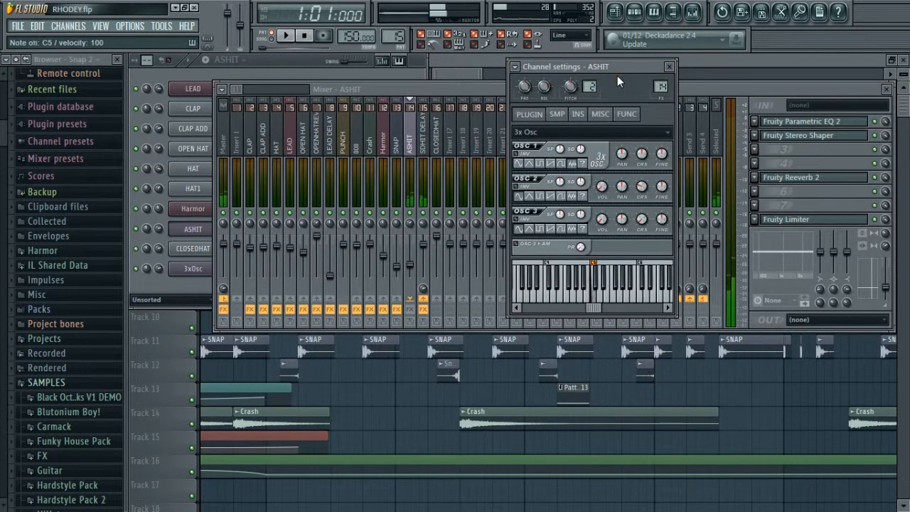
- Shorten the decay of the ASHIT channel's volume envelope while auditioning it with repeated test notes
left_click(579, 115)
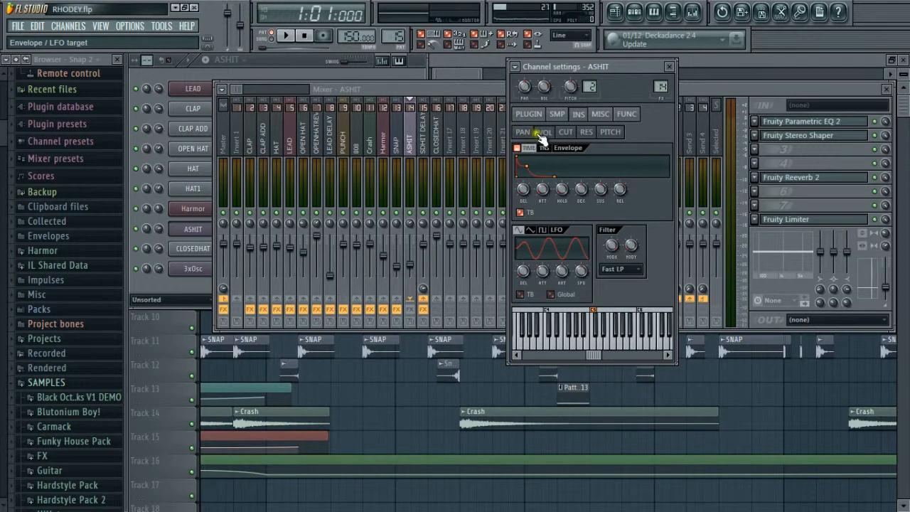
mouse_move(521, 191)
left_mouse_down()
mouse_move(533, 218)
mouse_move(525, 188)
mouse_move(525, 200)
mouse_move(547, 191)
mouse_move(542, 217)
left_mouse_up()
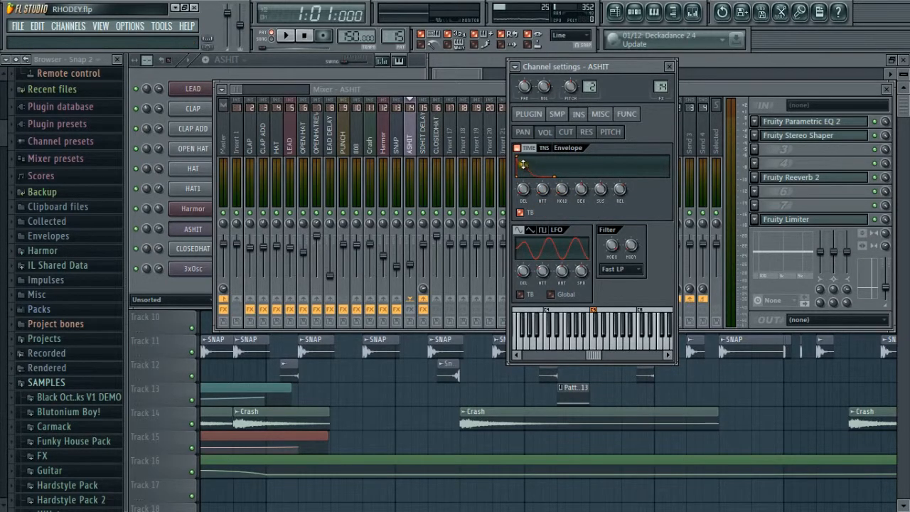
left_click_drag(558, 188, 599, 193)
key("z")
key("z")
key("z")
key("z")
key("z")
key("z")
key("z")
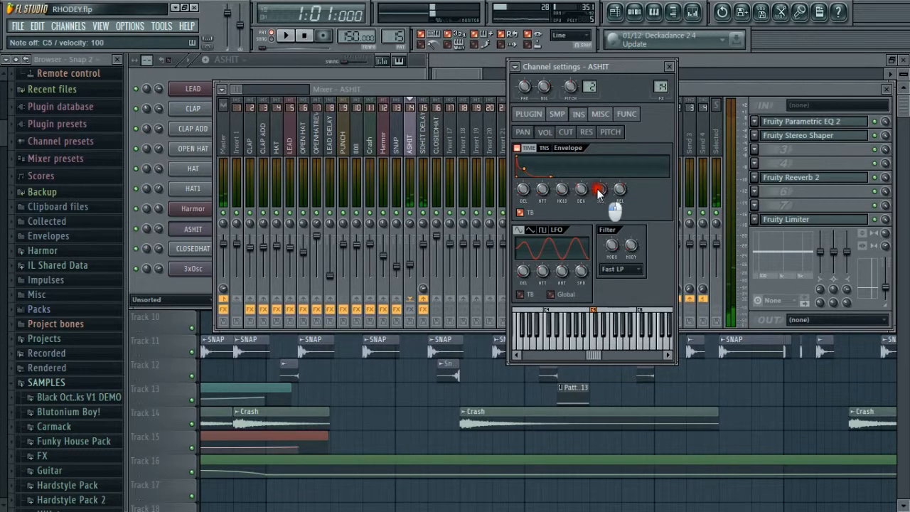
key("q")
left_click(582, 194)
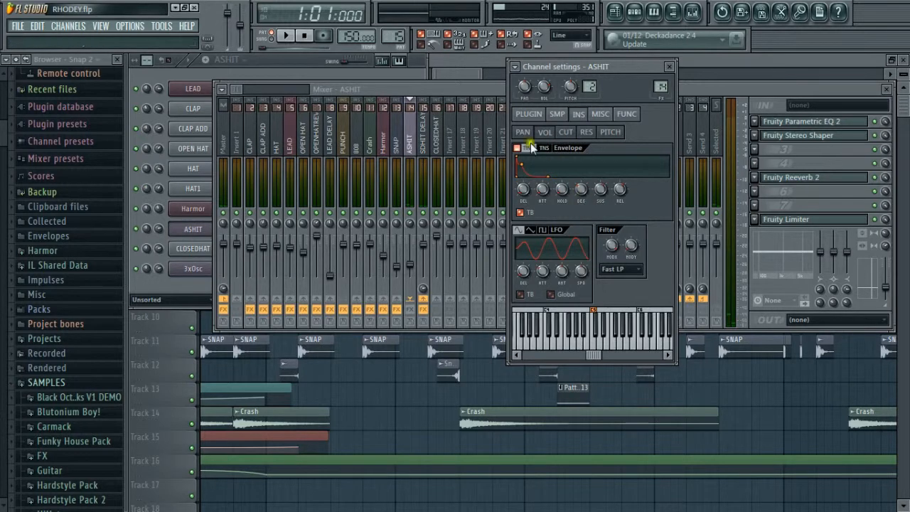
key("q")
- Re-enable the ASHIT track's effects with Stereo Shaper, Reeverb 2 and Limiter bypassed, and audition the Fruity Parametric EQ 2 curve
left_click(411, 311)
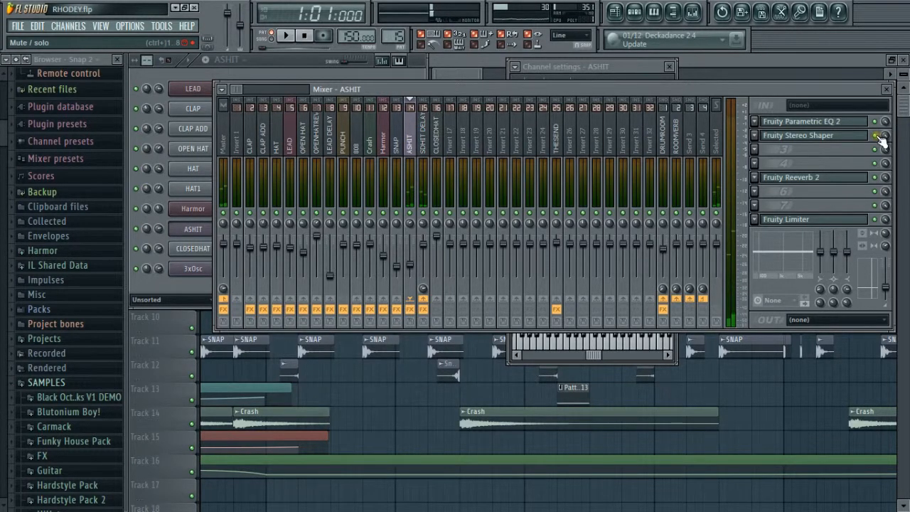
left_click(875, 177)
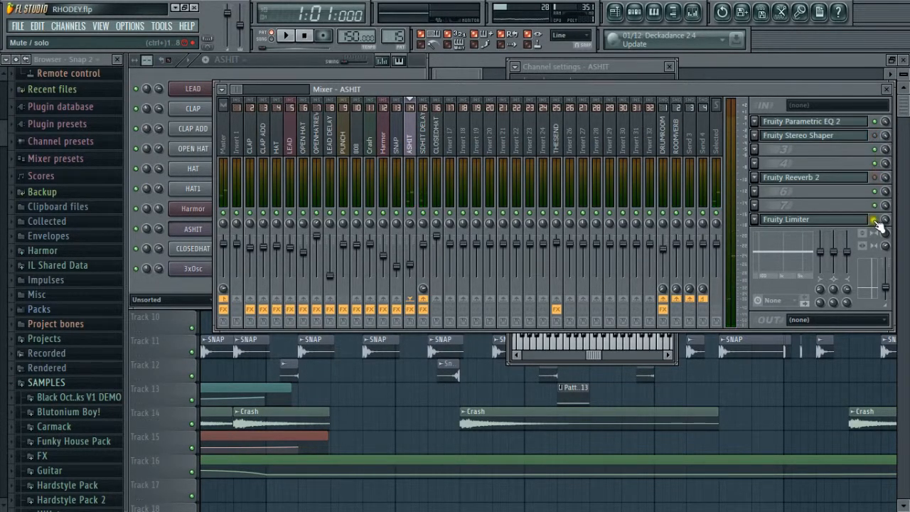
left_click(821, 123)
key("q")
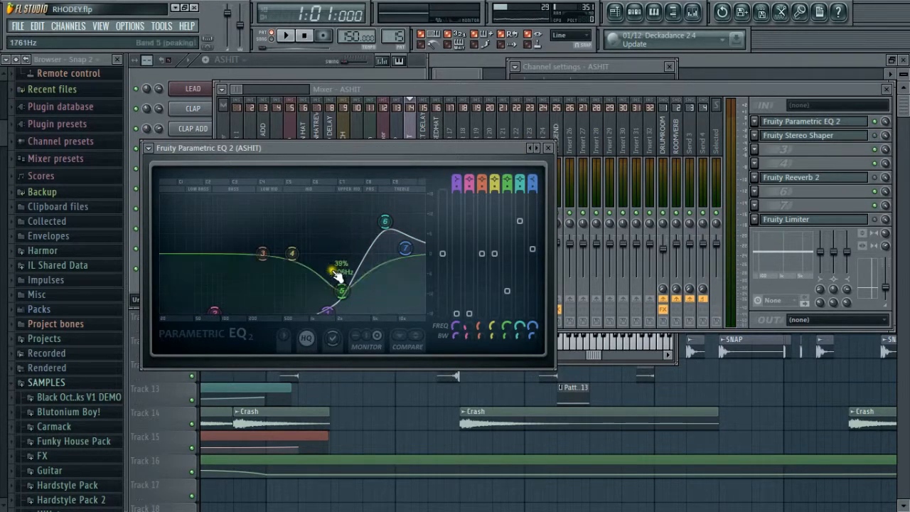
key("q")
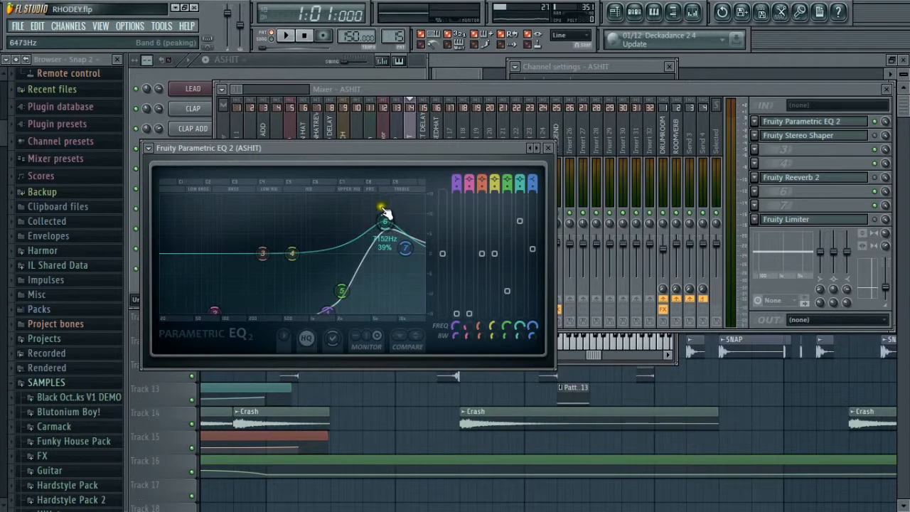
key("q")
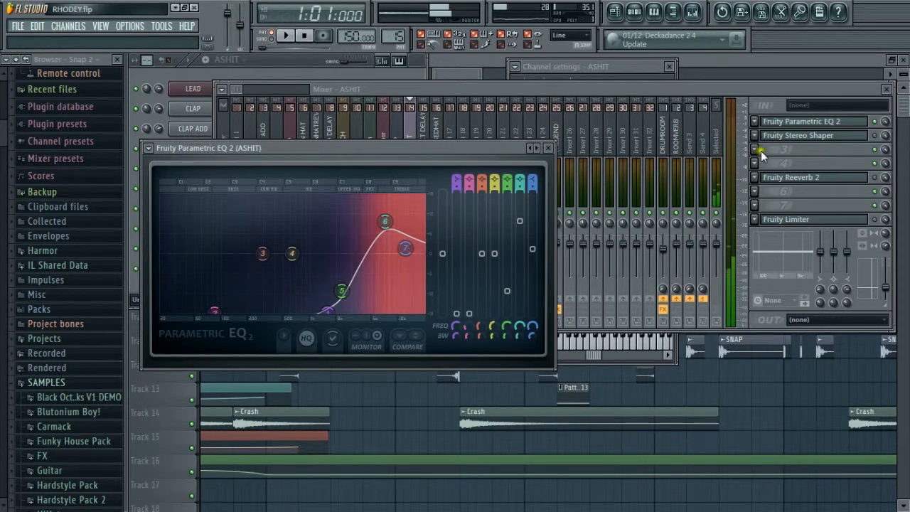
- Re-enable Fruity Stereo Shaper and Fruity Reeverb 2 on the ASHIT track, auditioning the sound and bringing up each effect's settings
left_click(877, 125)
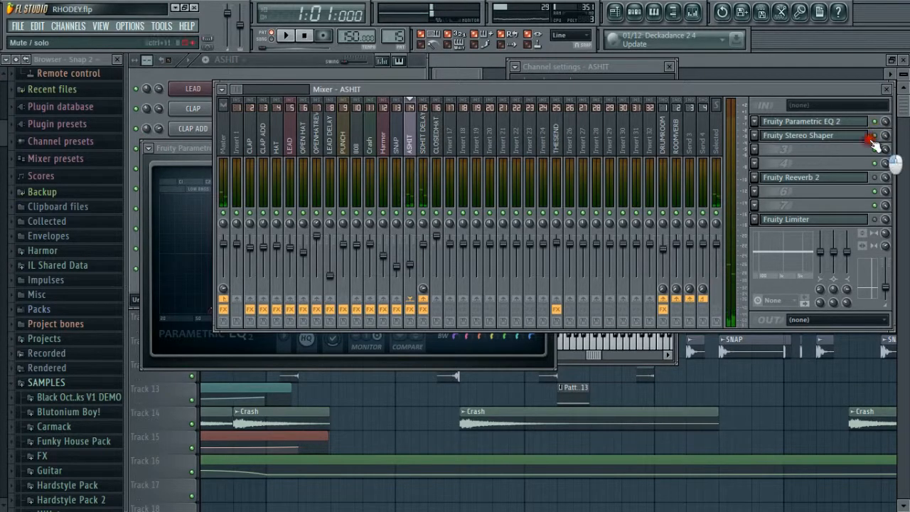
left_click(859, 136)
left_click(871, 136)
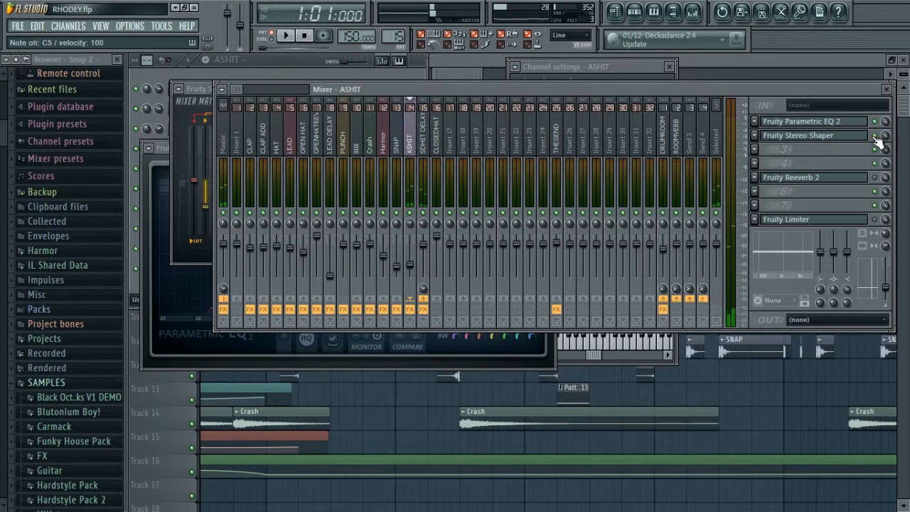
left_click(874, 179)
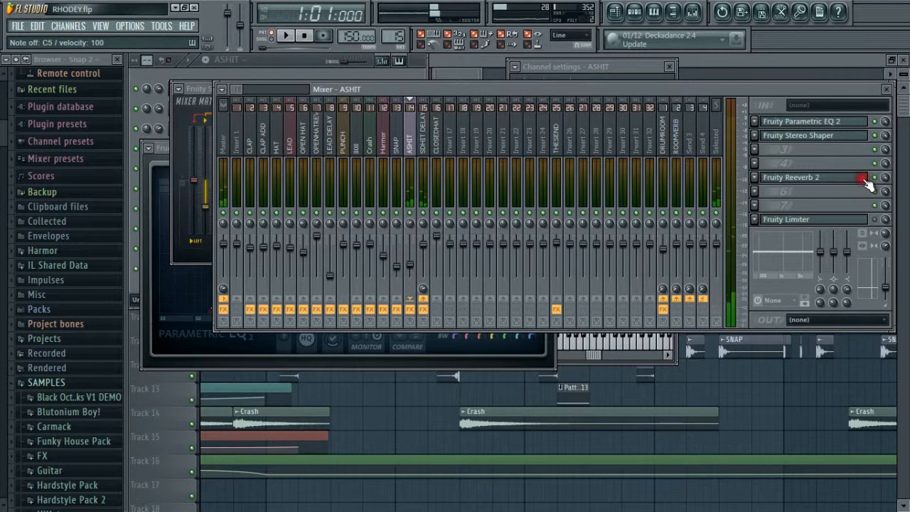
left_click(861, 179)
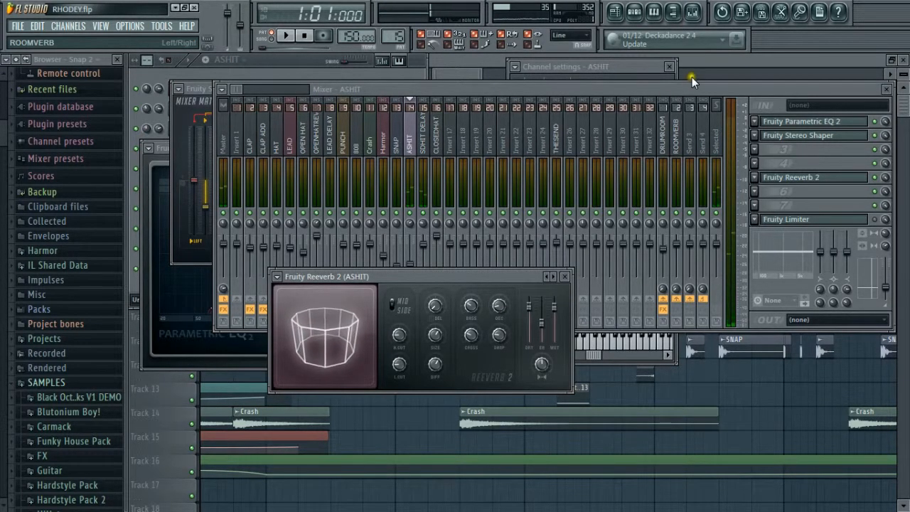
- Play the song from just before bar 36 through the ASHIT clip on Track 5 to hear the sound in context
left_click(680, 61)
key("space")
mouse_move(470, 74)
left_mouse_down()
mouse_move(515, 84)
mouse_move(519, 75)
mouse_move(581, 74)
left_mouse_up()
left_click(421, 86)
key("space")
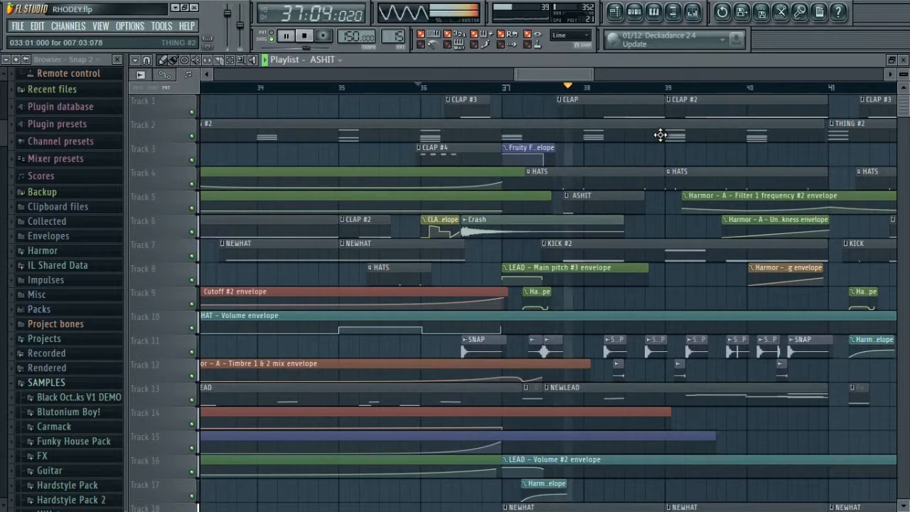
key("space")
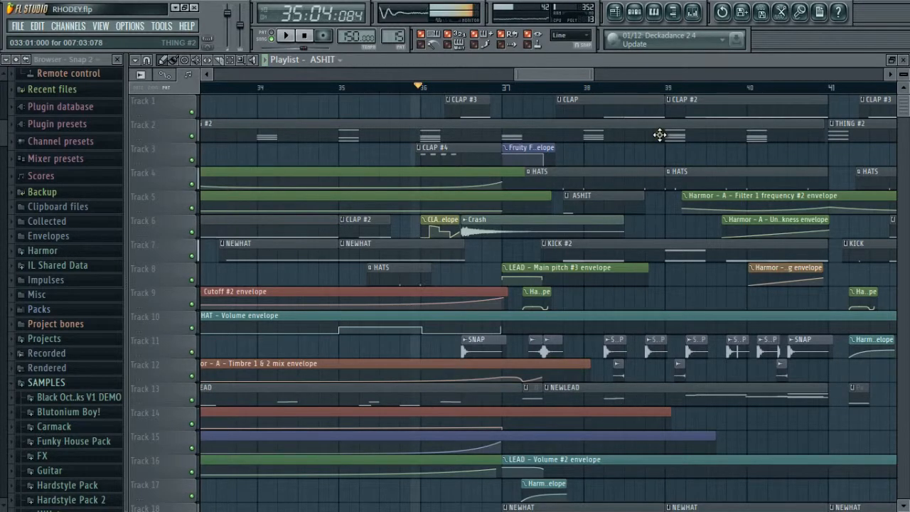
- Bring up the Fruity Limiter settings on the ASHIT mixer track and re-enable the effect
left_click(693, 12)
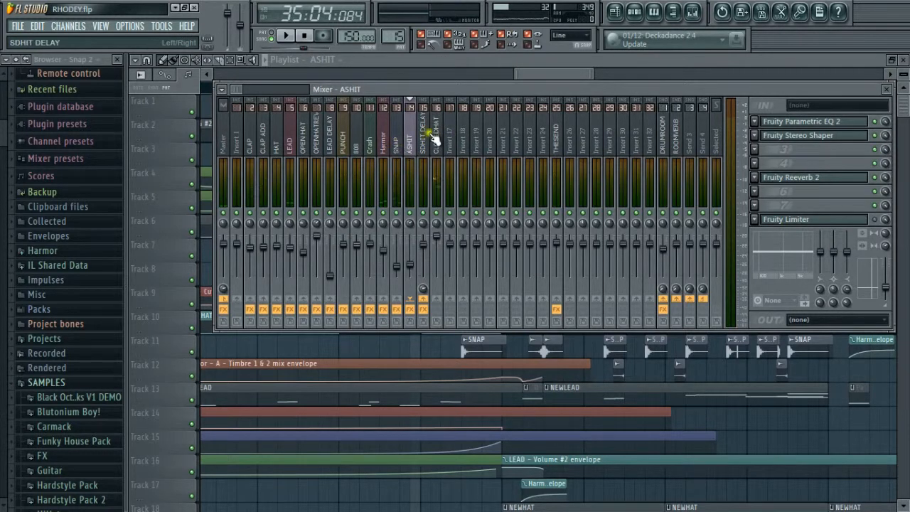
left_click(817, 221)
left_click(817, 221)
left_click(817, 221)
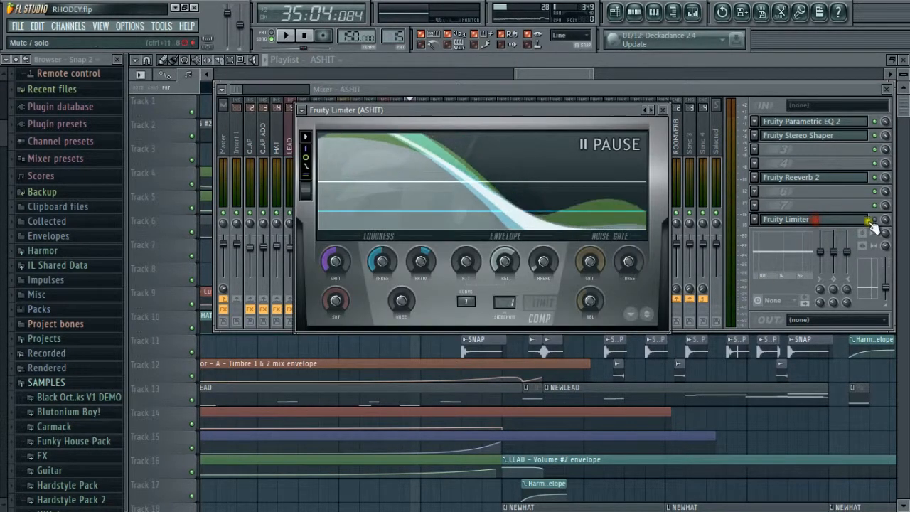
left_click(877, 220)
left_click(865, 221)
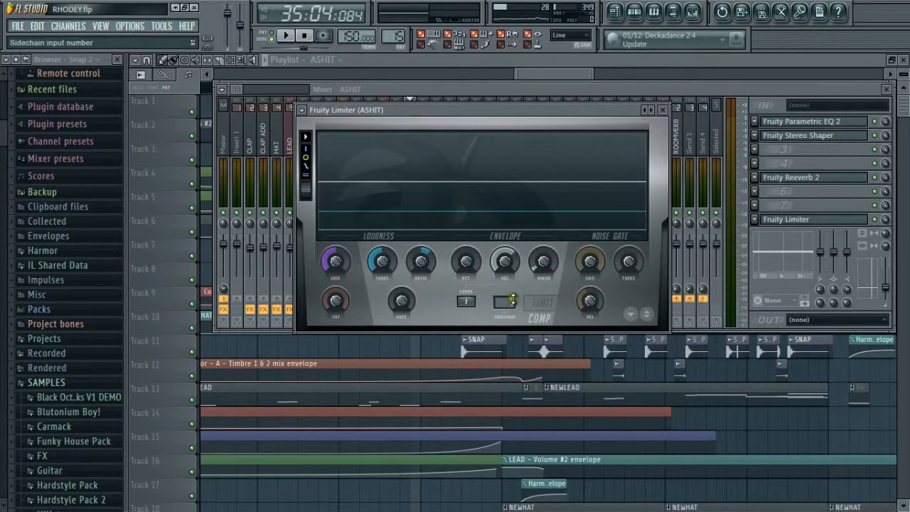
- Check the PUNCH mixer track as the sidechain source, and return to the ASHIT track's Fruity Limiter
left_click(373, 86)
left_click(343, 138)
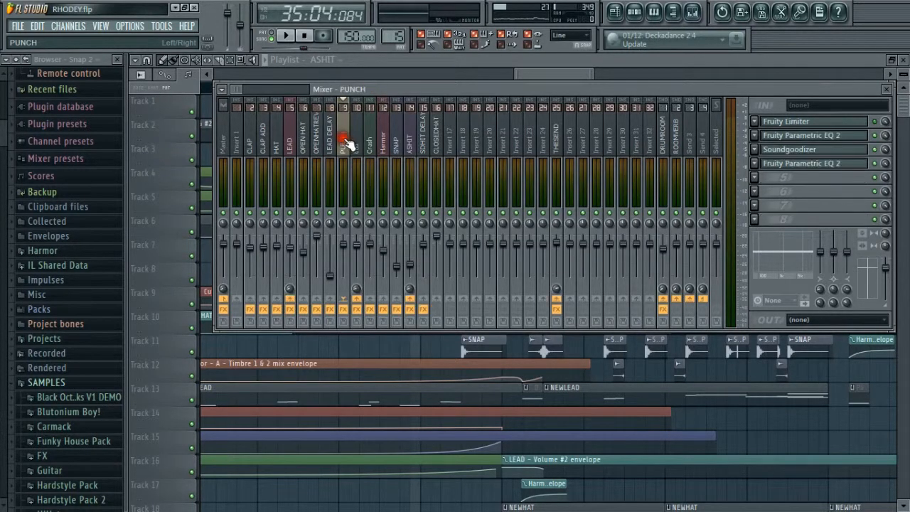
left_click(411, 146)
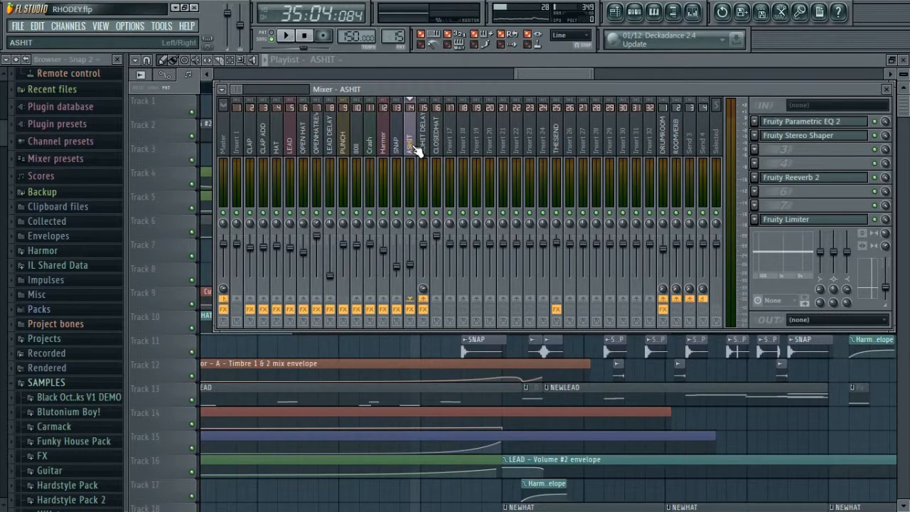
left_click(806, 220)
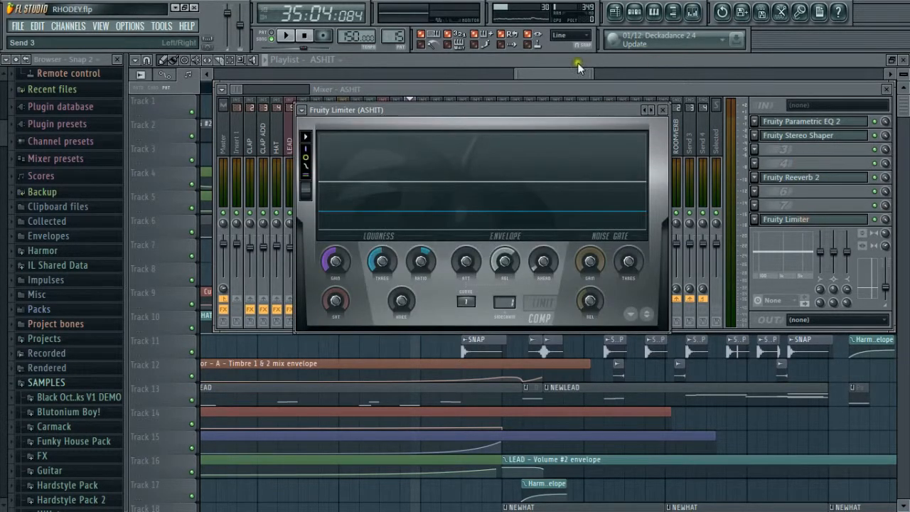
- Play the song from bar 37 with the ASHIT Fruity Limiter displayed to examine its sidechain compression, and audition the processed sound
left_click(611, 69)
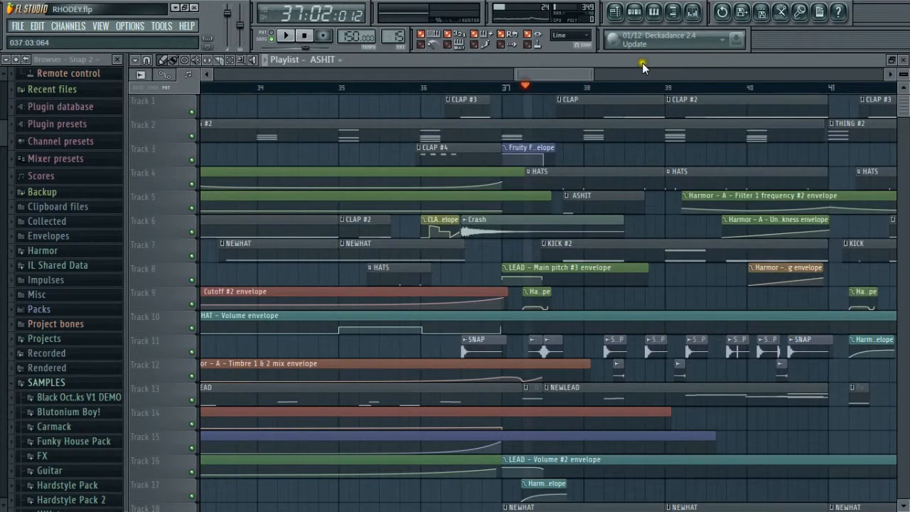
left_click(691, 11)
left_click(794, 222)
key("space")
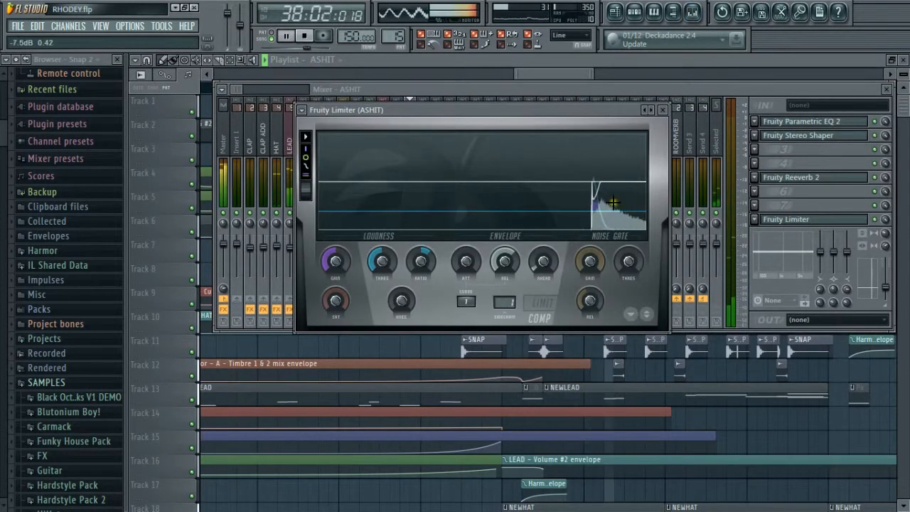
key("space")
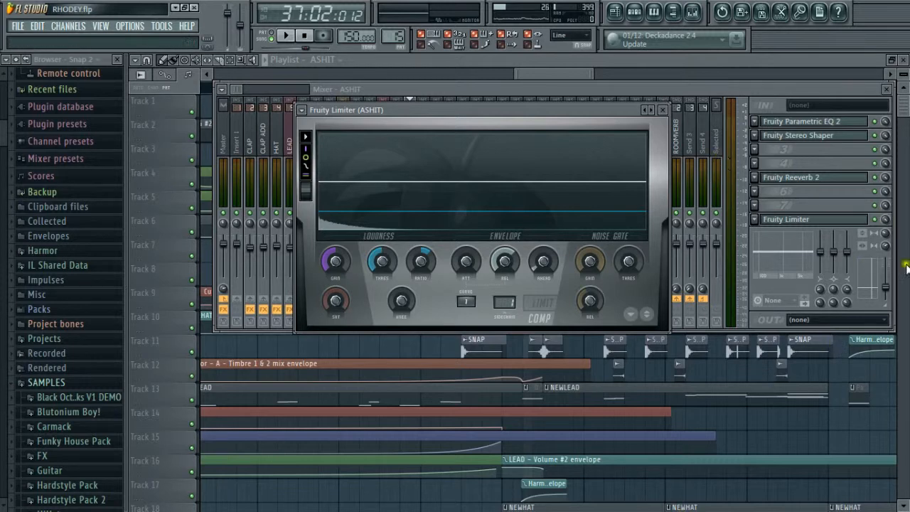
left_click(876, 220)
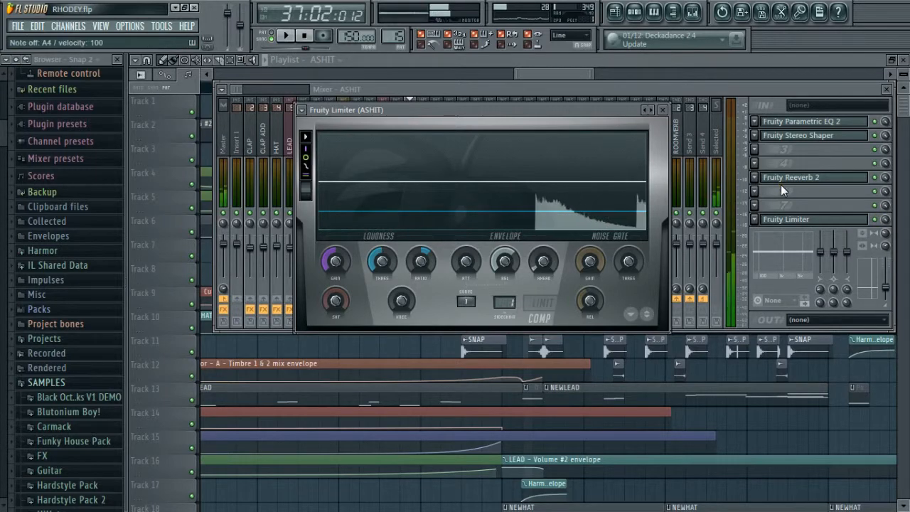
- Look over the song's wider arrangement in the playlist, starting from bar 1
left_click(560, 74)
left_click_drag(560, 75, 653, 75)
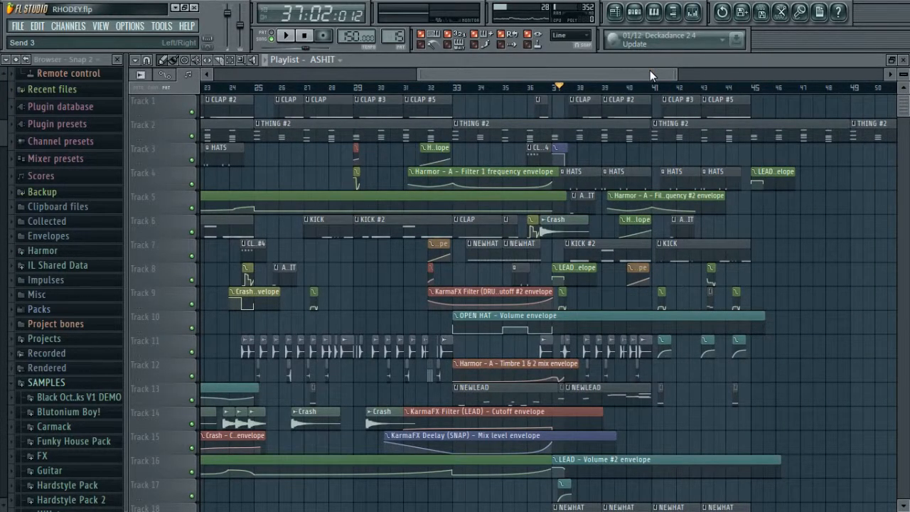
left_click_drag(675, 74, 498, 56)
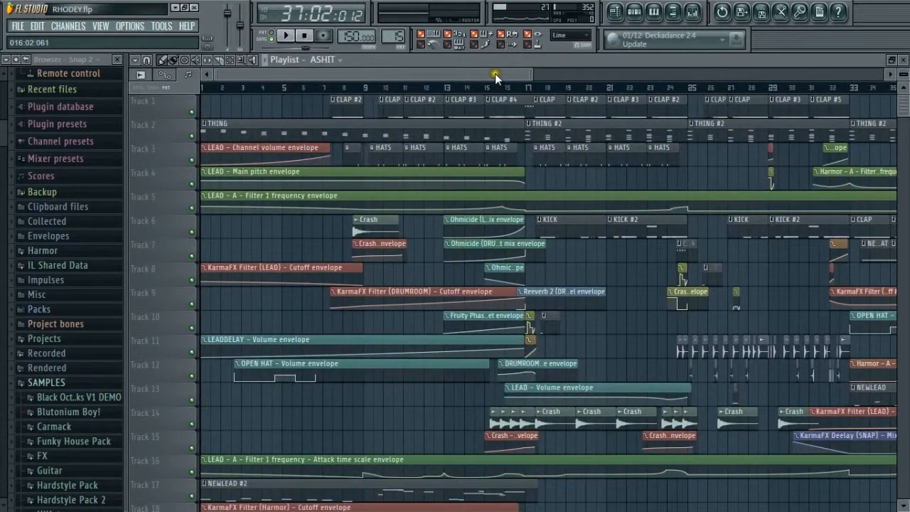